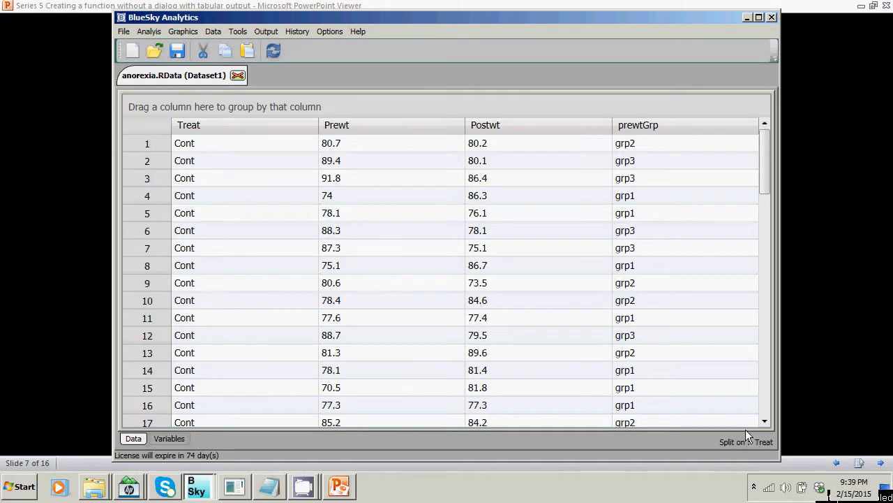
Remove the split from the anorexia dataset.
{"action": "left_click", "coordinate": [211, 29]}
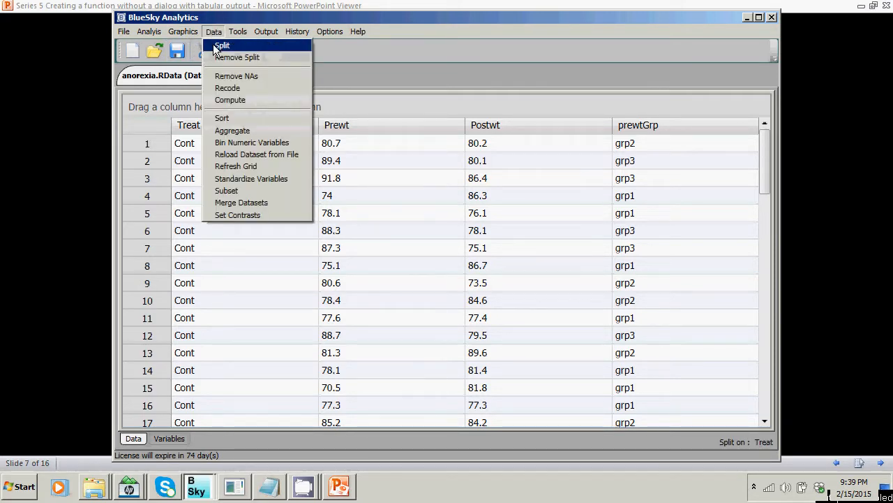
{"action": "left_click", "coordinate": [215, 56]}
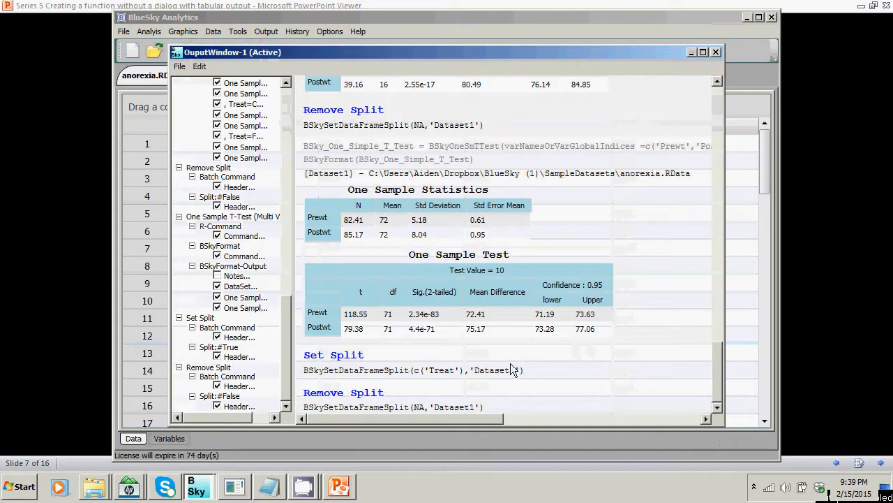
Switch to the PowerPoint presentation and advance to the Step 2 slide on designing the output.
{"action": "key", "text": "alt+Tab"}
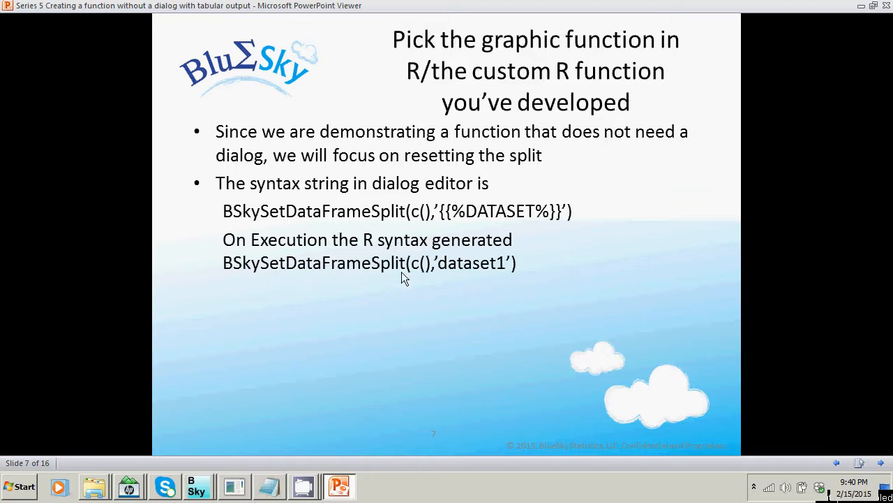
{"action": "left_click", "coordinate": [432, 370]}
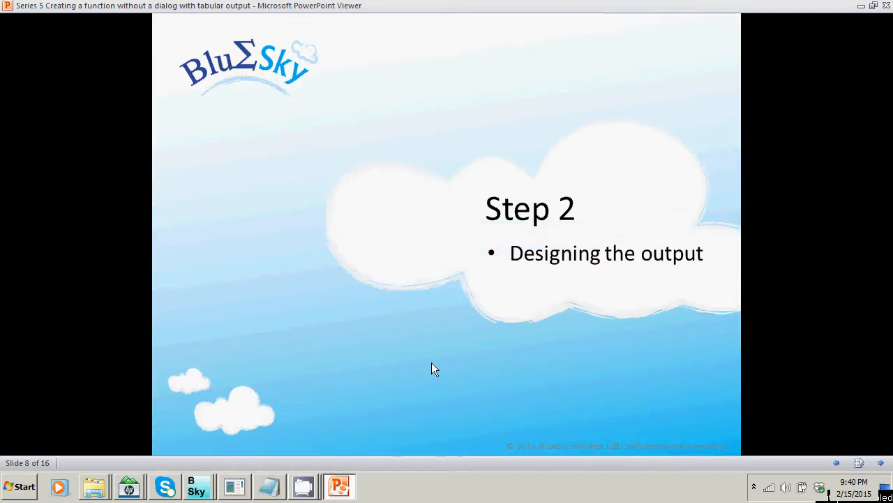
Switch to the BlueSky dialog editor and create a new command.
{"action": "key", "text": "alt+Tab"}
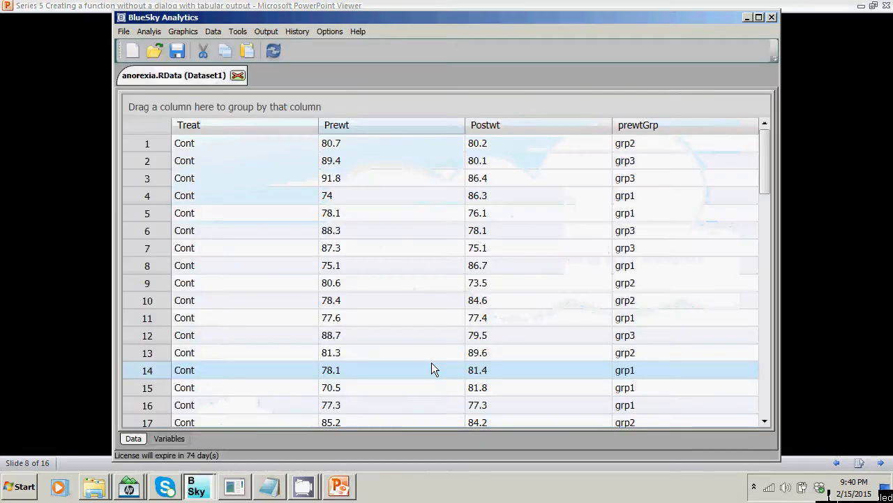
{"action": "key", "text": "alt+Tab"}
{"action": "key", "text": "alt+Tab"}
{"action": "key", "text": "alt+Tab"}
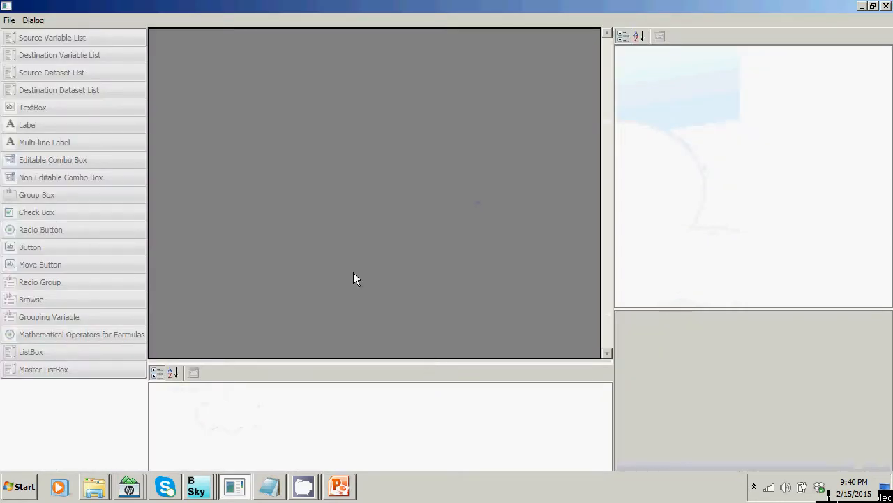
{"action": "left_click", "coordinate": [10, 20]}
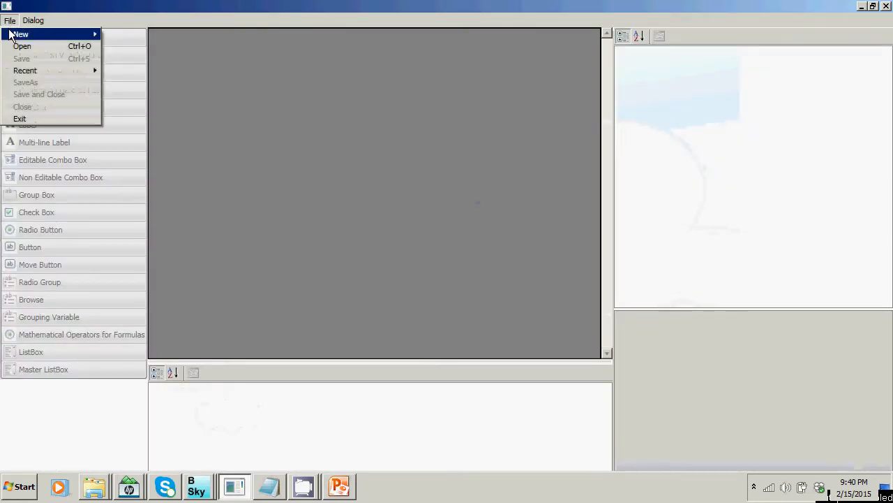
{"action": "mouse_move", "coordinate": [48, 32]}
{"action": "left_click", "coordinate": [148, 45]}
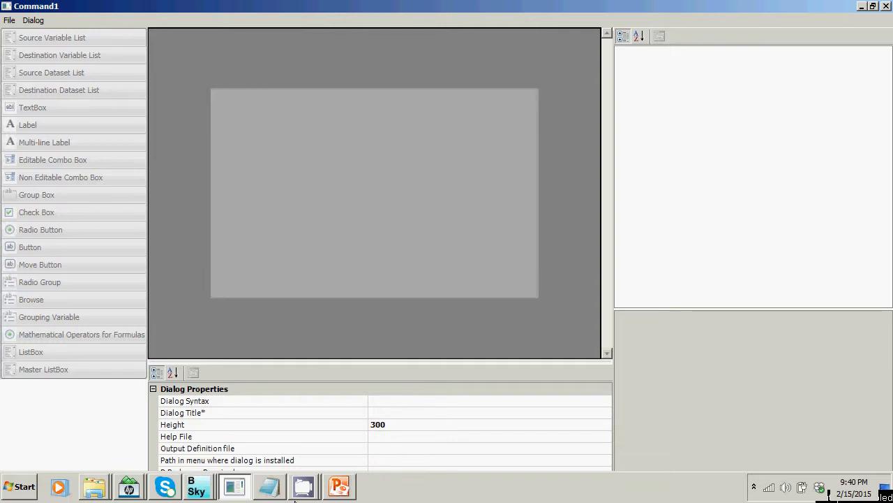
Copy the line BkySetDataFrameSplit(c(),'dataset1') from Notepad into the new command's Dialog Syntax property.
{"action": "left_click", "coordinate": [271, 490]}
{"action": "left_click_drag", "start_coordinate": [244, 87], "coordinate": [40, 87]}
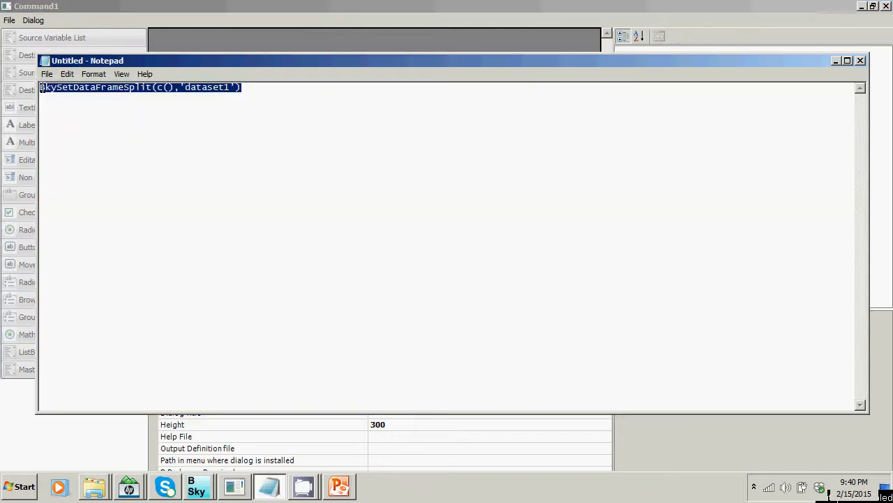
{"action": "left_click", "coordinate": [67, 74]}
{"action": "left_click", "coordinate": [78, 118]}
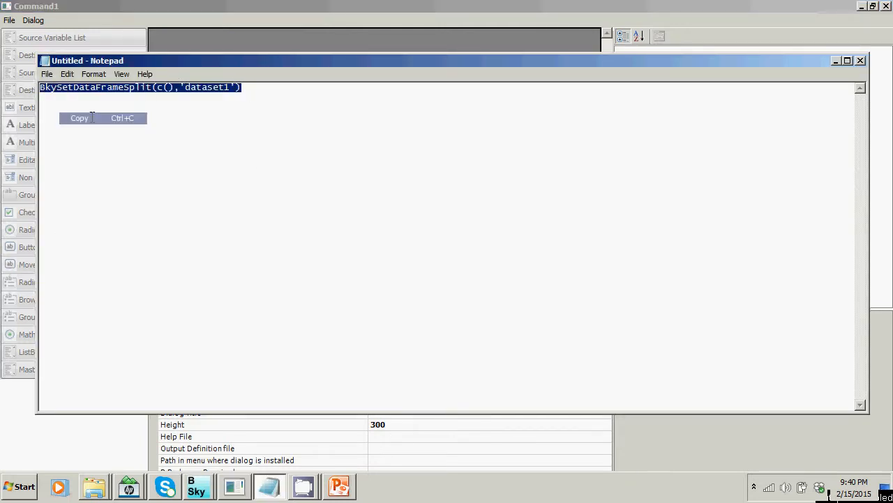
{"action": "left_click", "coordinate": [286, 17]}
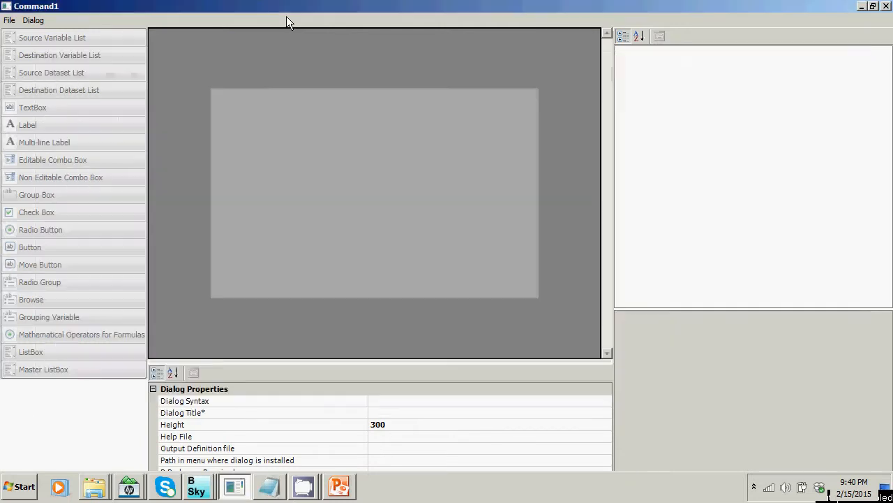
{"action": "left_click", "coordinate": [384, 403]}
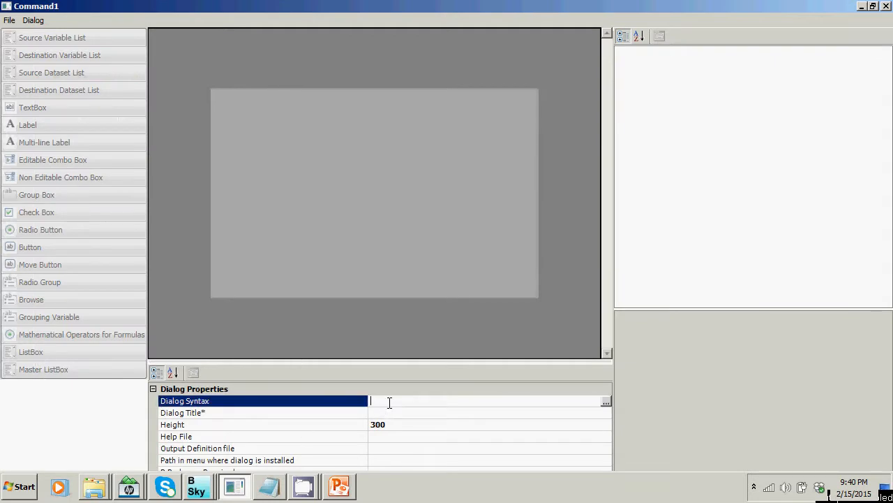
{"action": "key", "text": "ctrl+v"}
Replace dataset1 with {{%DATASET%}} in the command syntax so it reads BkySetDataFrameSplit(c(),'{{%DATASET%}}').
{"action": "left_click", "coordinate": [605, 404]}
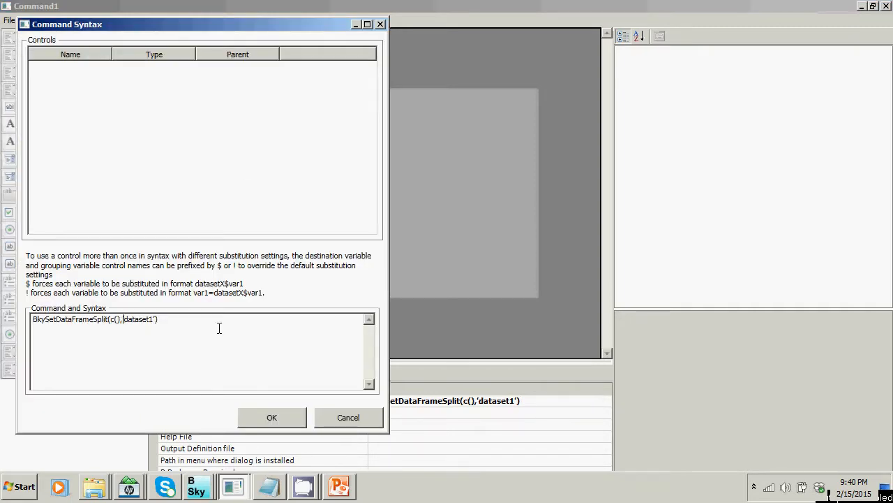
{"action": "type", "text": "{{"}
{"action": "type", "text": "}}"}
{"action": "key", "text": "shift+Right"}
{"action": "key", "text": "shift+Right"}
{"action": "key", "text": "shift+Right"}
{"action": "key", "text": "shift+Right"}
{"action": "key", "text": "shift+Right"}
{"action": "key", "text": "shift+Right"}
{"action": "key", "text": "shift+Right"}
{"action": "key", "text": "shift+Right"}
{"action": "key", "text": "Delete"}
{"action": "type", "text": "'{{%DATASET%"}
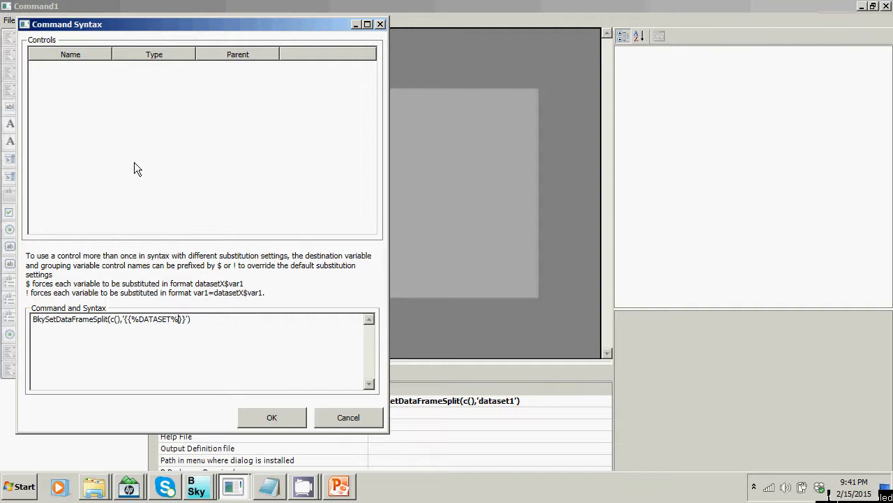
{"action": "left_click", "coordinate": [268, 416]}
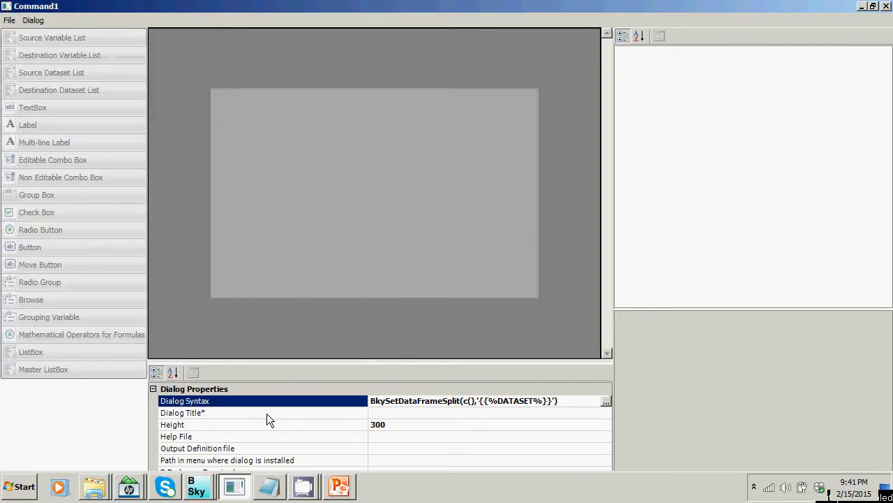
Set the dialog title to Test Remove Split.
{"action": "left_click", "coordinate": [384, 414]}
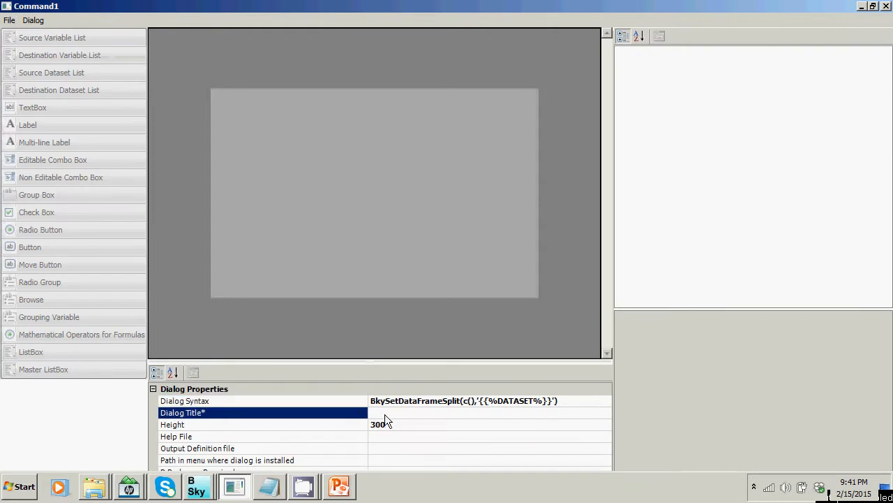
{"action": "type", "text": "Test Remove Split"}
Start saving the command and browse to the demo folder inside the personal folder of iCloud Drive.
{"action": "left_click", "coordinate": [10, 21]}
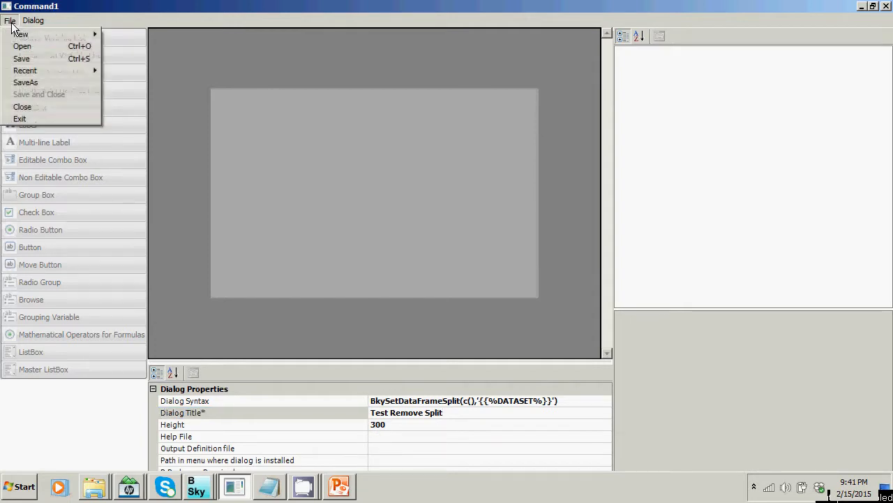
{"action": "left_click", "coordinate": [22, 58]}
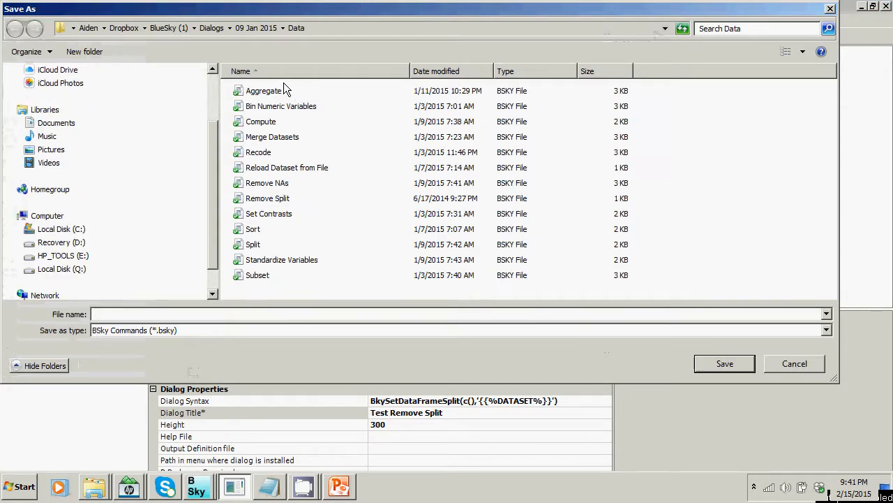
{"action": "scroll", "coordinate": [132, 129], "scroll_direction": "up", "scroll_amount": 2}
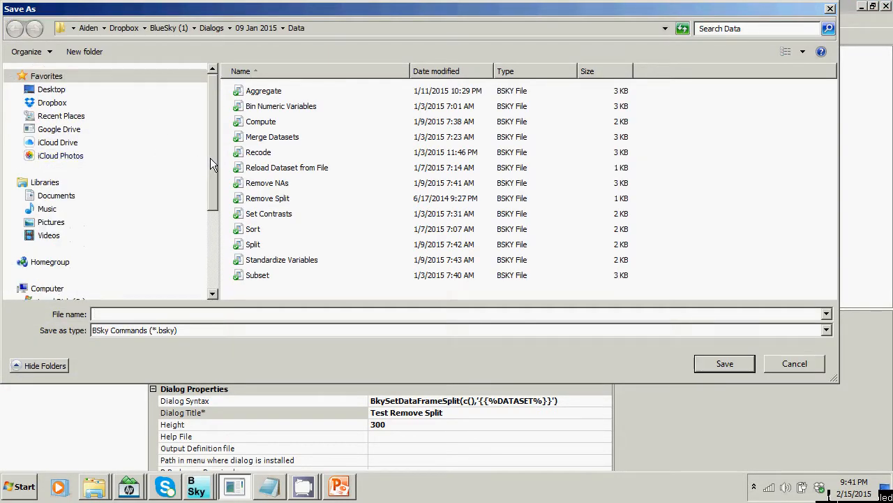
{"action": "left_click", "coordinate": [62, 143]}
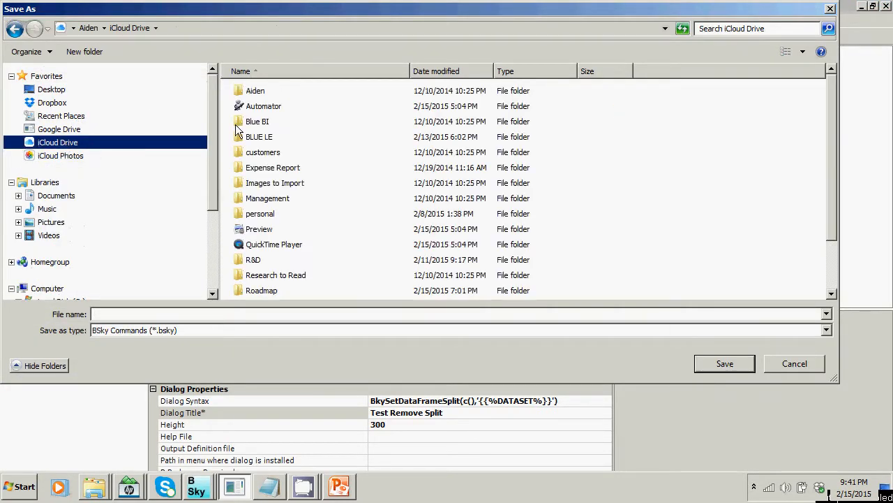
{"action": "double_click", "coordinate": [258, 211]}
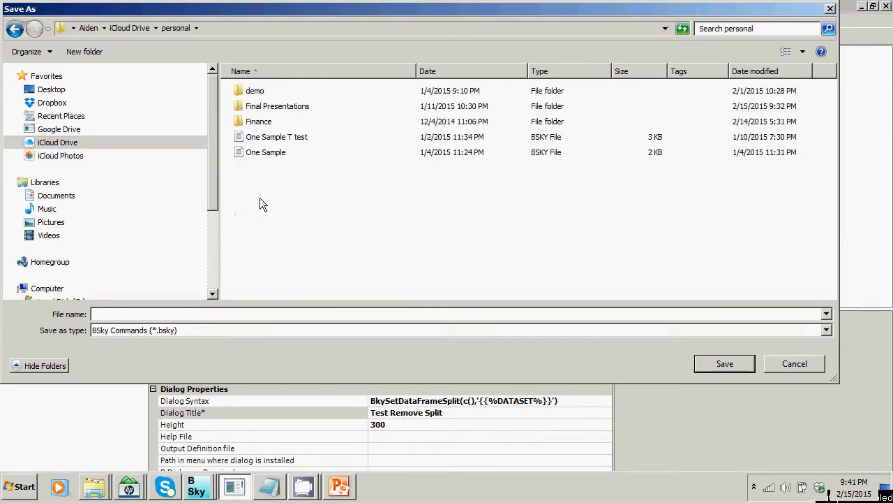
{"action": "double_click", "coordinate": [256, 90]}
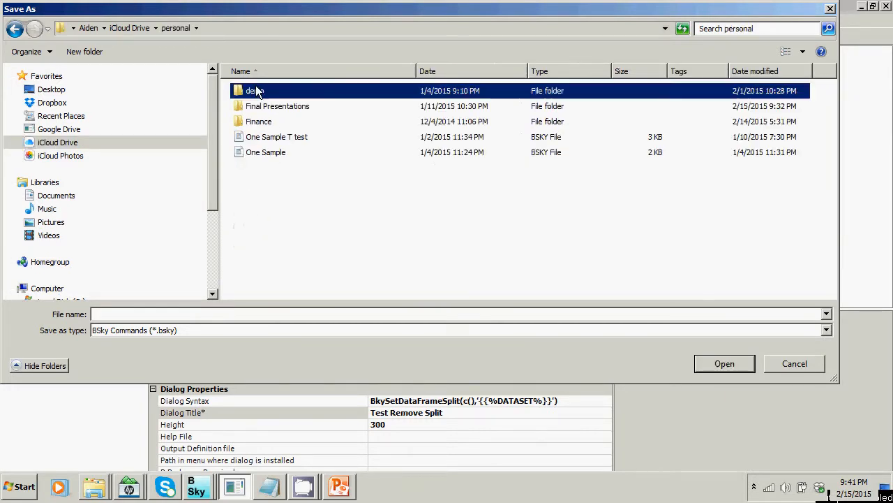
Create a new folder named Series5 inside the demo folder.
{"action": "right_click", "coordinate": [312, 189]}
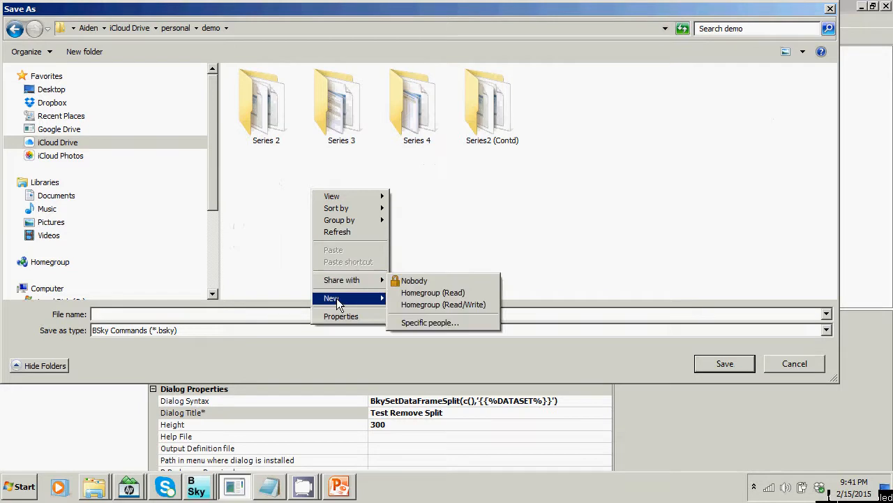
{"action": "mouse_move", "coordinate": [384, 297]}
{"action": "left_click", "coordinate": [433, 298]}
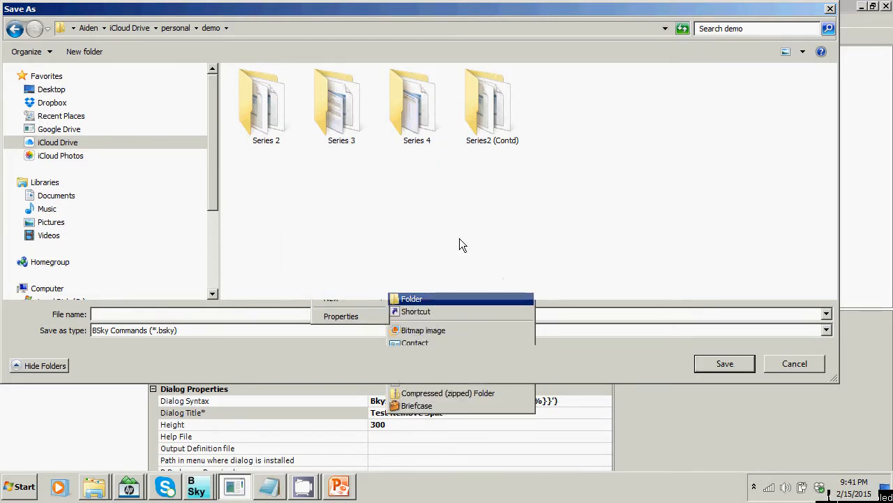
{"action": "type", "text": "Ser"}
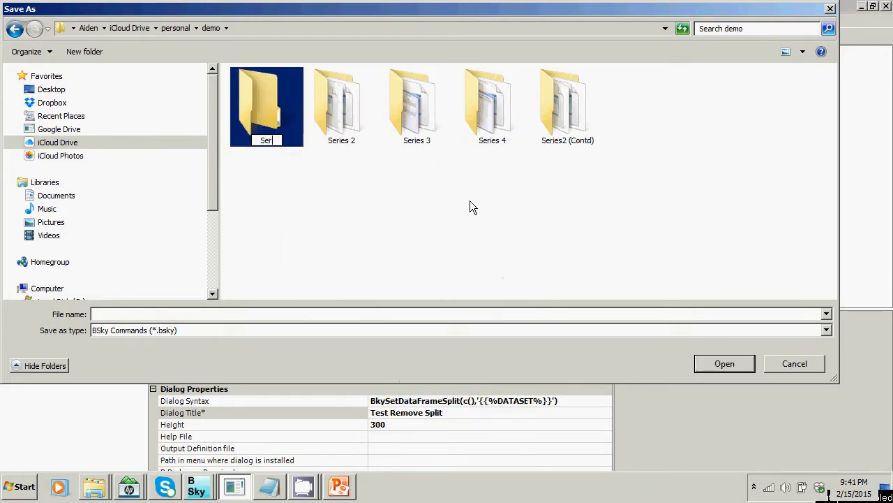
{"action": "type", "text": "ies5"}
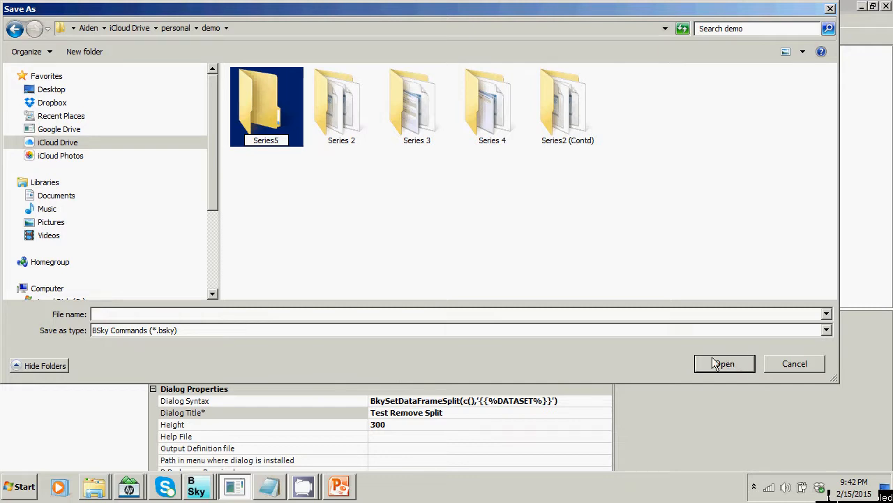
{"action": "key", "text": "Return"}
Save the command in the demo folder under the file name demo remove split.
{"action": "left_click", "coordinate": [145, 312]}
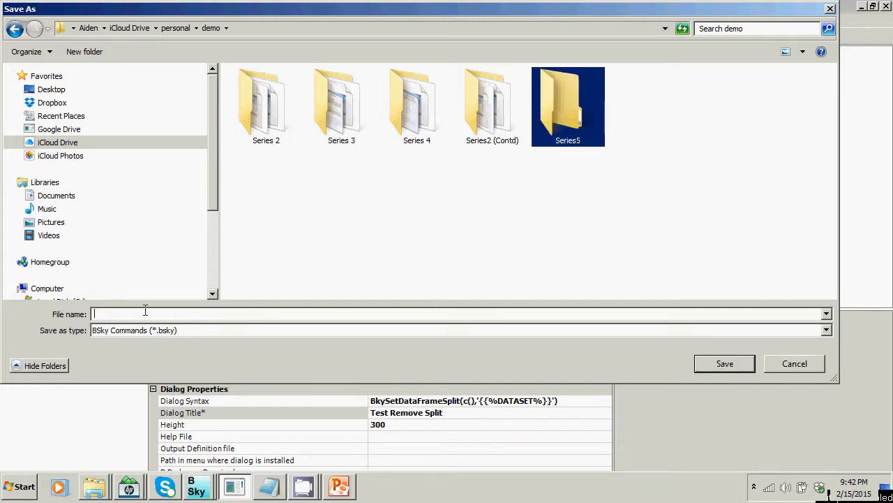
{"action": "type", "text": "test remove split"}
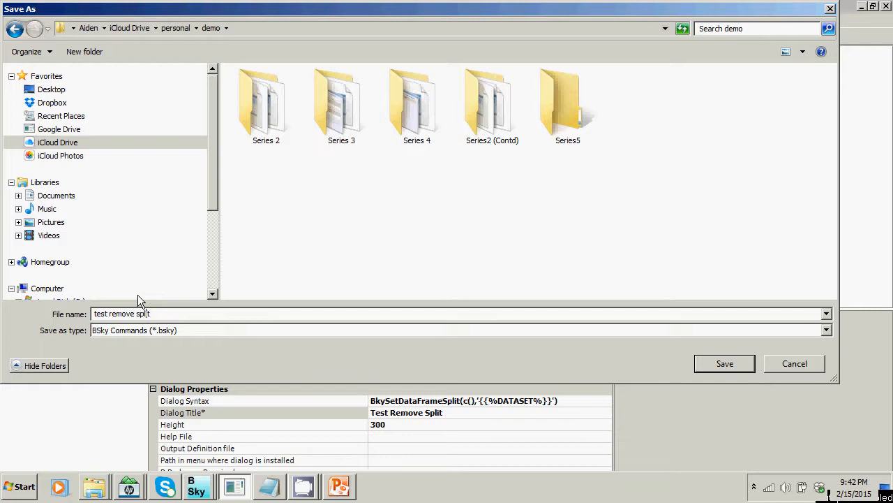
{"action": "key", "text": "BackSpace"}
{"action": "key", "text": "BackSpace"}
{"action": "key", "text": "BackSpace"}
{"action": "key", "text": "BackSpace"}
{"action": "type", "text": "dem"}
{"action": "left_click", "coordinate": [723, 364]}
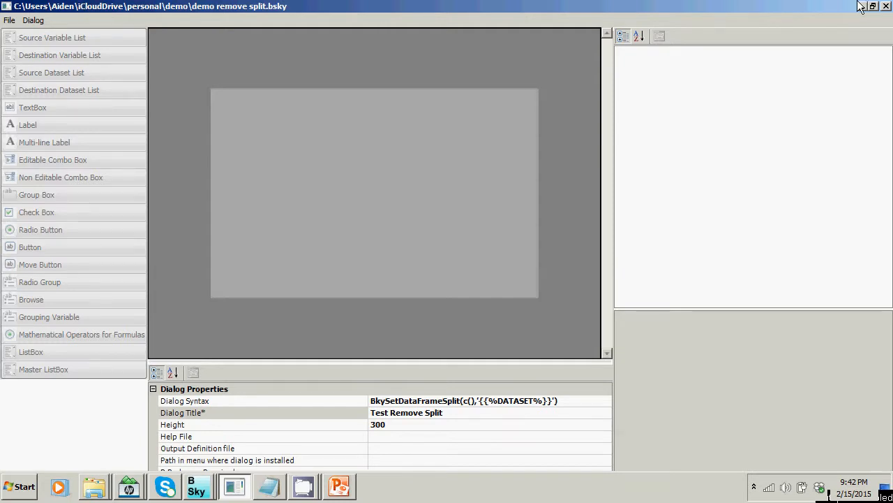
Switch back to the PowerPoint presentation and show slide 9 on designing the output.
{"action": "key", "text": "alt+Tab"}
{"action": "key", "text": "alt+Tab"}
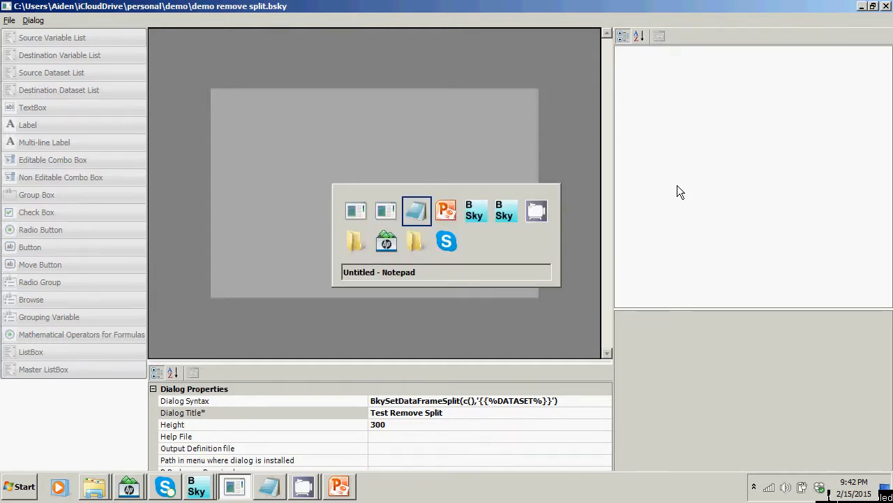
{"action": "key", "text": "alt+Tab"}
{"action": "key", "text": "alt+Tab"}
{"action": "key", "text": "alt+Tab"}
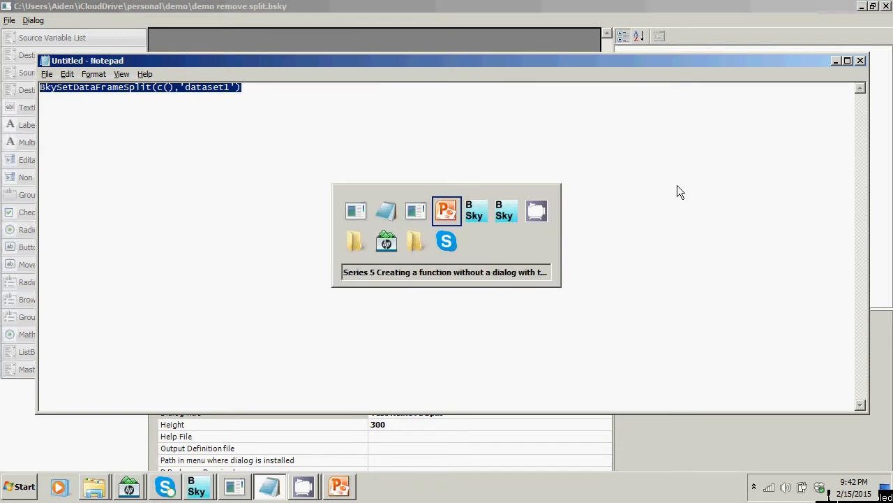
{"action": "left_click", "coordinate": [677, 185]}
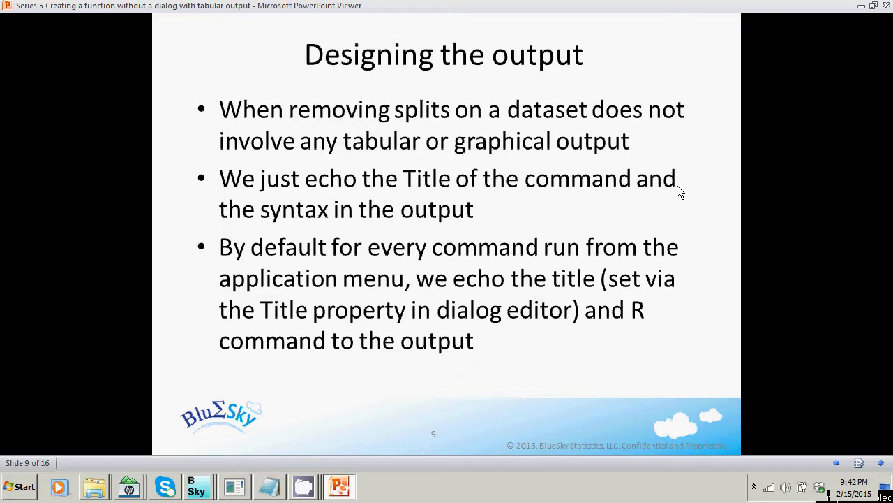
Switch to BlueSky Analytics, split the anorexia dataset by Treat, and check the echoed Set Split title and syntax in the output.
{"action": "key", "text": "alt+Tab"}
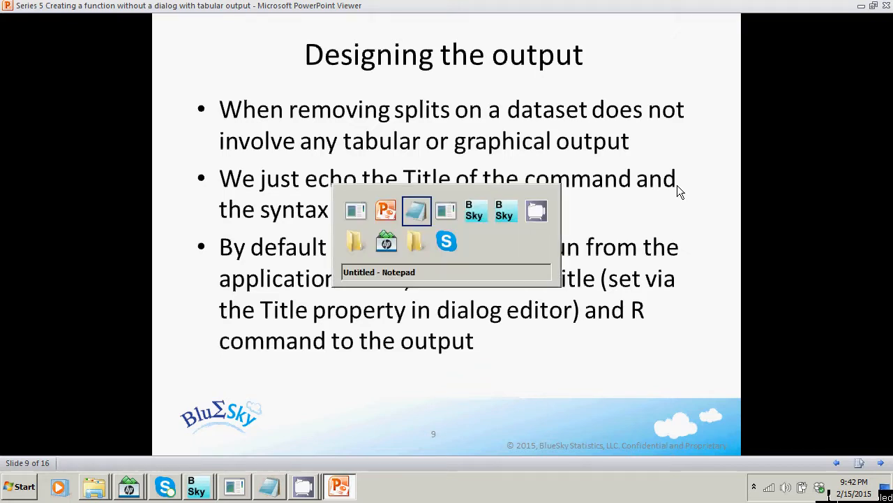
{"action": "key", "text": "alt+Tab"}
{"action": "key", "text": "alt+Tab"}
{"action": "key", "text": "alt+Tab"}
{"action": "key", "text": "alt+Tab"}
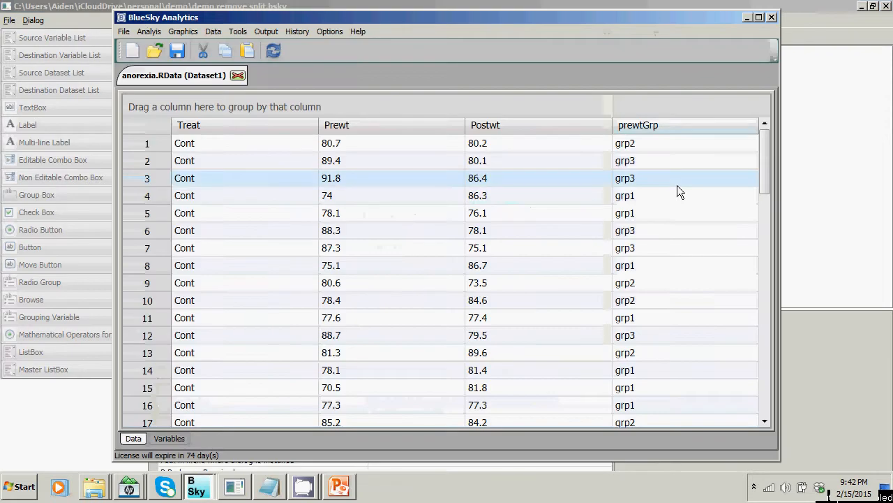
{"action": "left_click", "coordinate": [213, 32]}
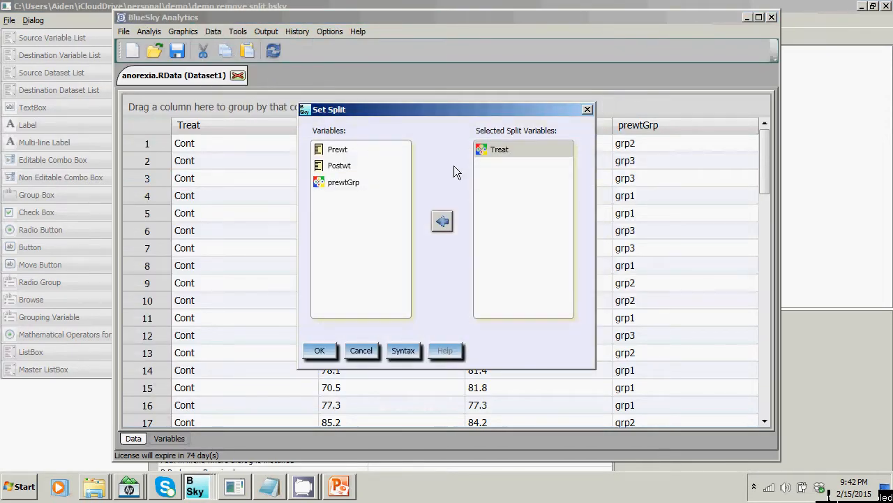
{"action": "left_click", "coordinate": [319, 349]}
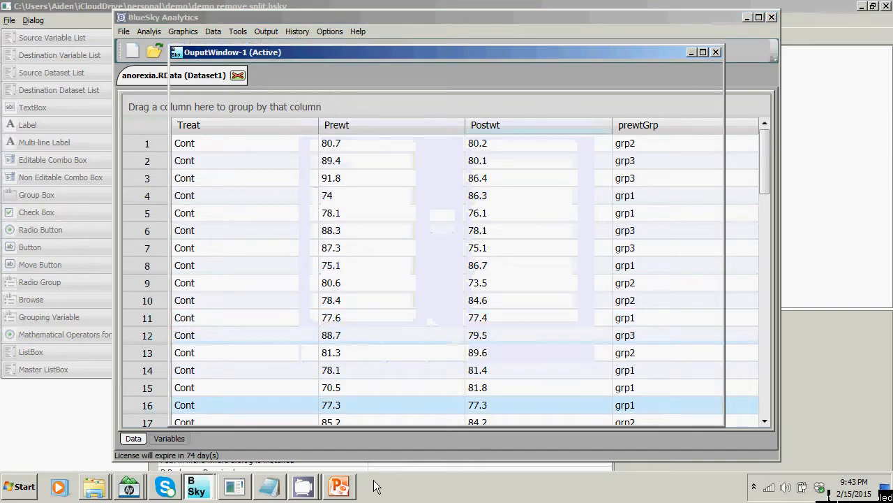
{"action": "left_click", "coordinate": [323, 395]}
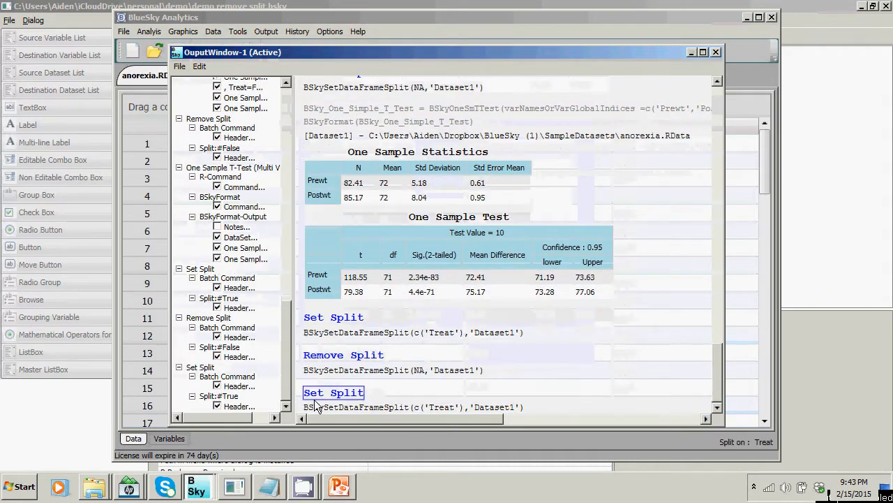
{"action": "left_click", "coordinate": [351, 409]}
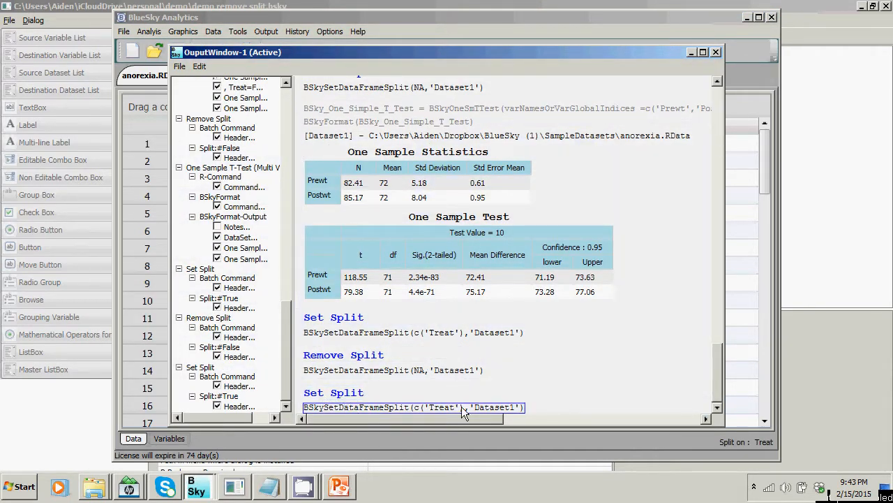
Remove the split from the anorexia dataset.
{"action": "left_click", "coordinate": [230, 21]}
{"action": "left_click", "coordinate": [214, 30]}
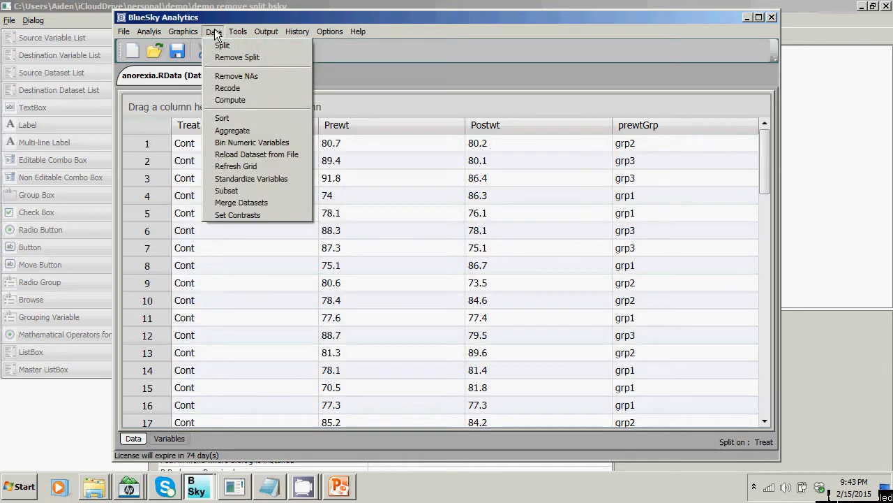
{"action": "left_click", "coordinate": [218, 57]}
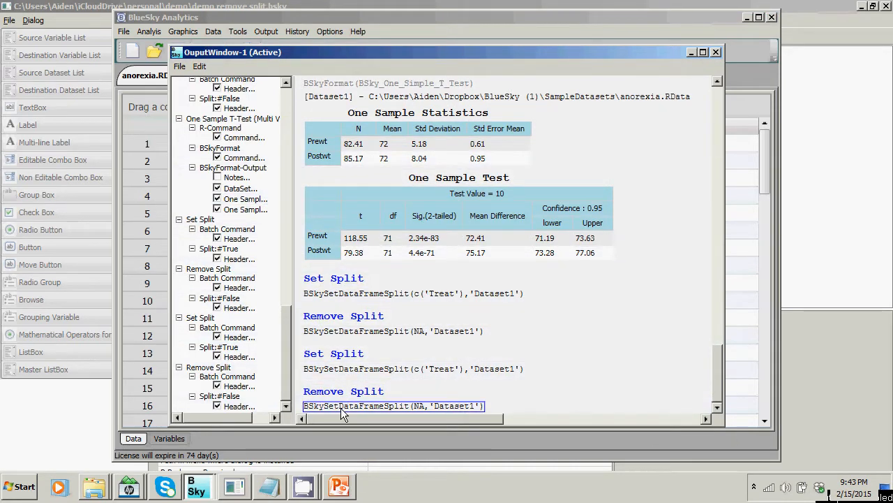
Switch back to the PowerPoint presentation and advance to the DEMO slide, slide 10.
{"action": "left_click", "coordinate": [470, 17]}
{"action": "key", "text": "alt+Tab"}
{"action": "key", "text": "alt+Tab"}
{"action": "key", "text": "alt+Tab"}
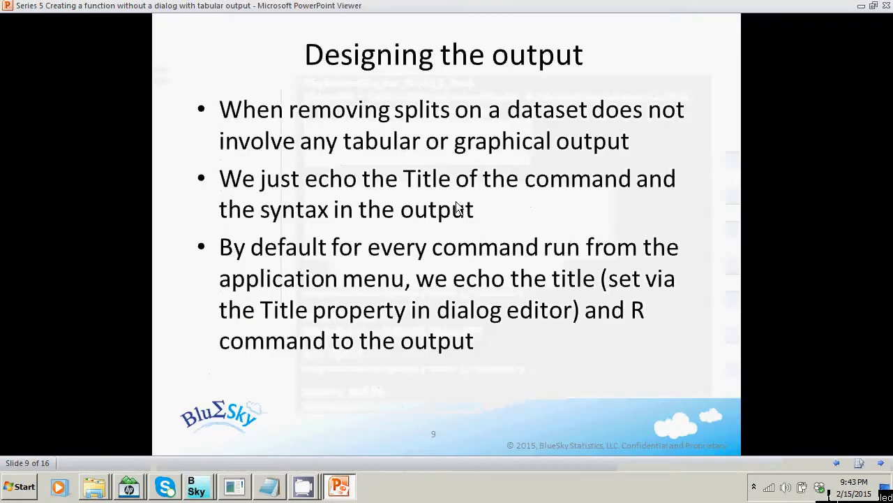
{"action": "left_click", "coordinate": [457, 207]}
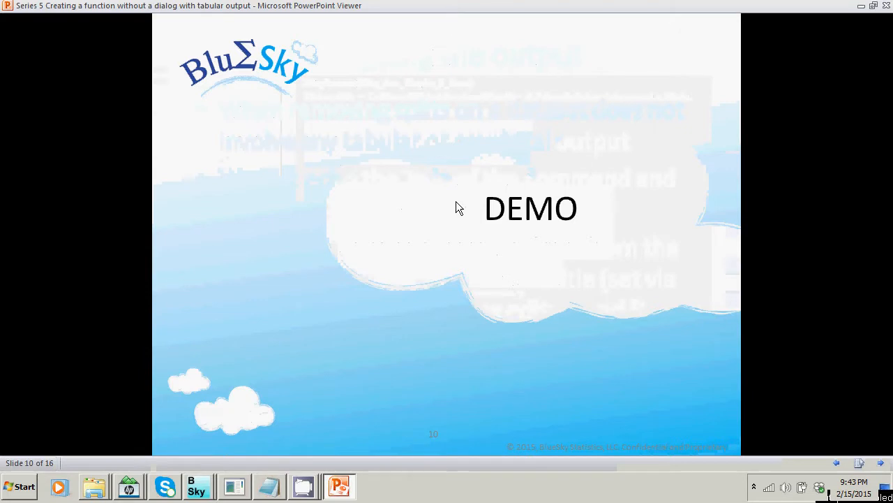
{"action": "key", "text": "alt+Tab"}
{"action": "key", "text": "alt+Tab"}
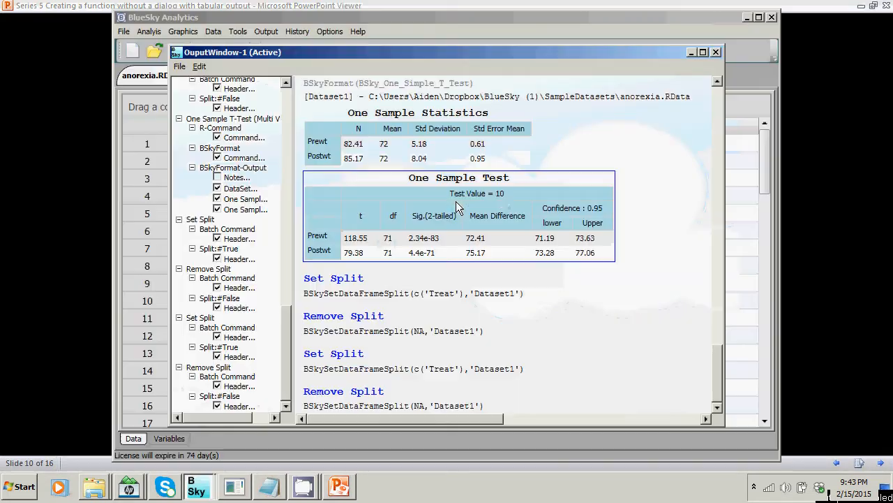
{"action": "key", "text": "alt+Tab"}
{"action": "key", "text": "alt+Tab"}
{"action": "key", "text": "alt+Tab"}
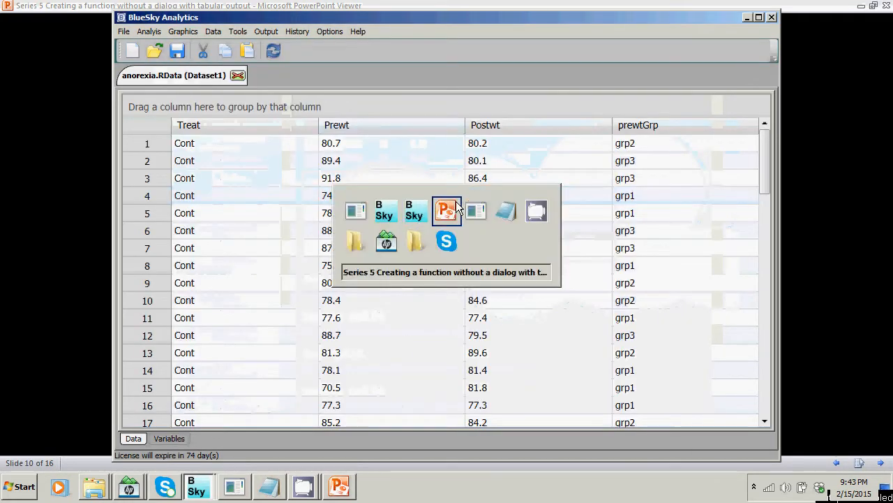
Advance the presentation to slide 12 on installing the new dialog.
{"action": "left_click", "coordinate": [456, 201]}
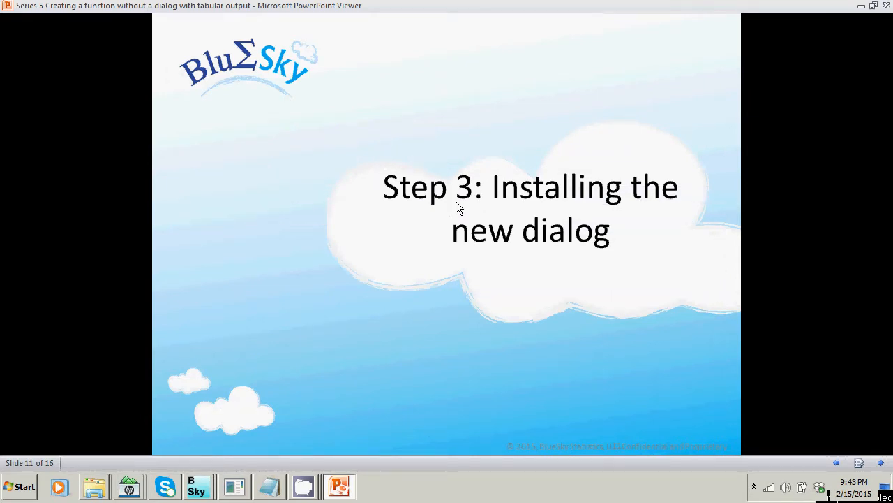
{"action": "left_click", "coordinate": [455, 201]}
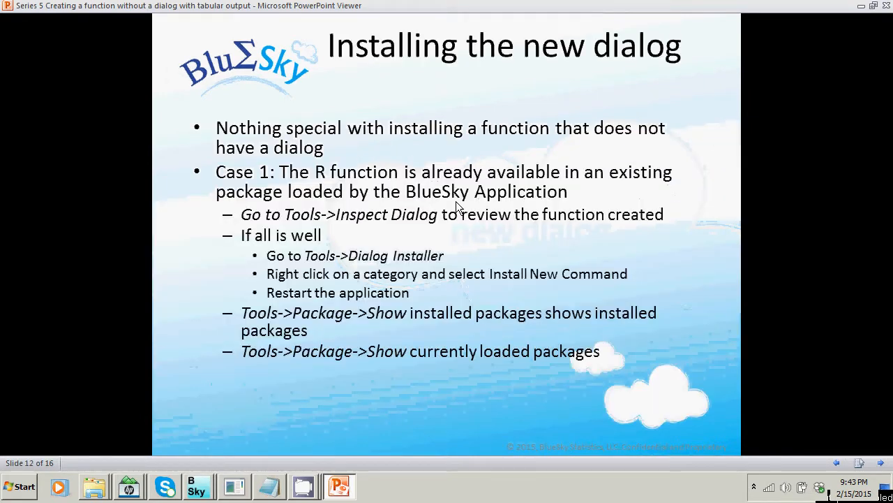